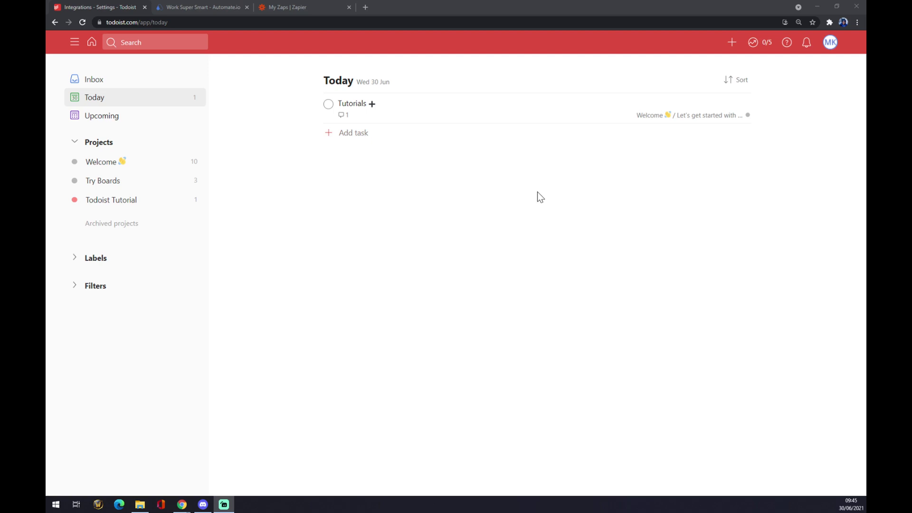
Step: Search Todoist's Discover integrations directory for 'notion', which returns no results
click(830, 44)
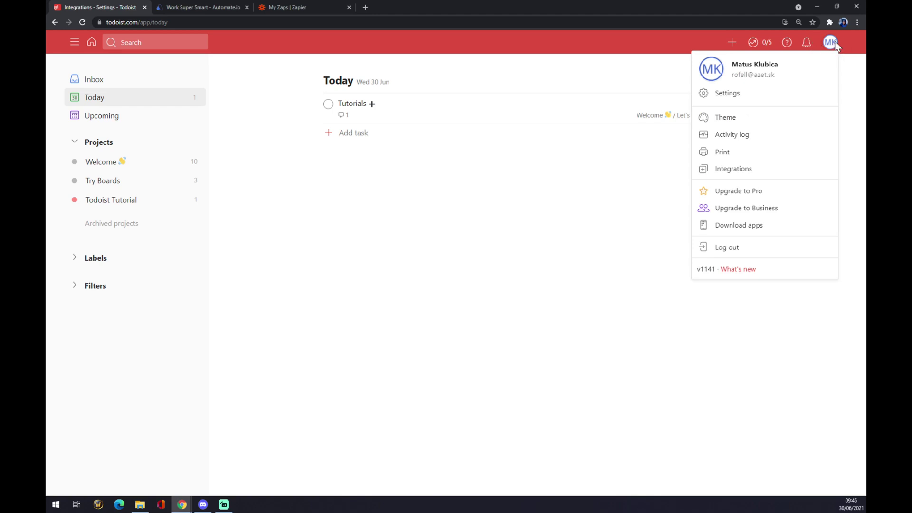
click(730, 169)
click(340, 143)
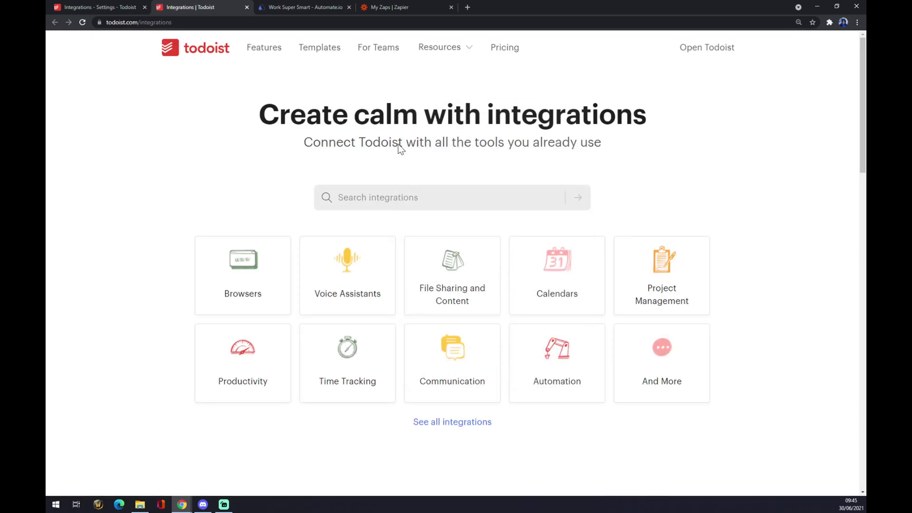
click(399, 197)
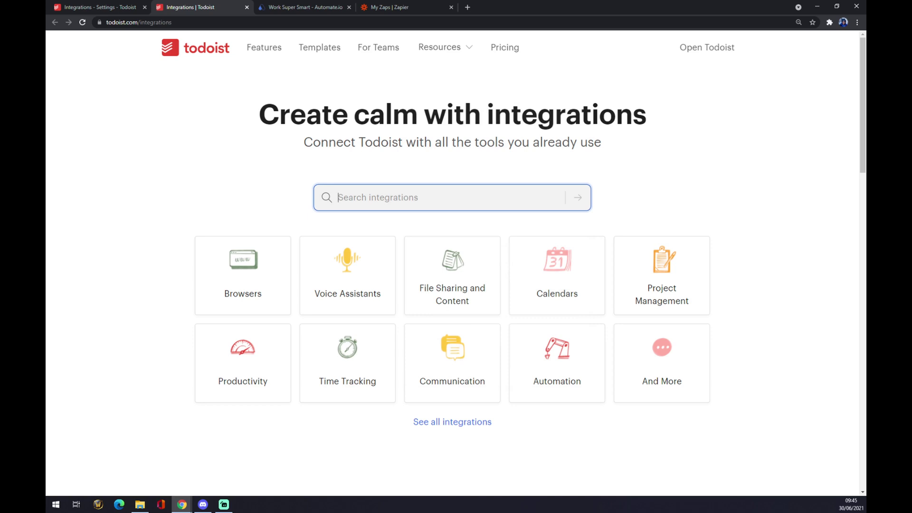
text(notion)
key(Return)
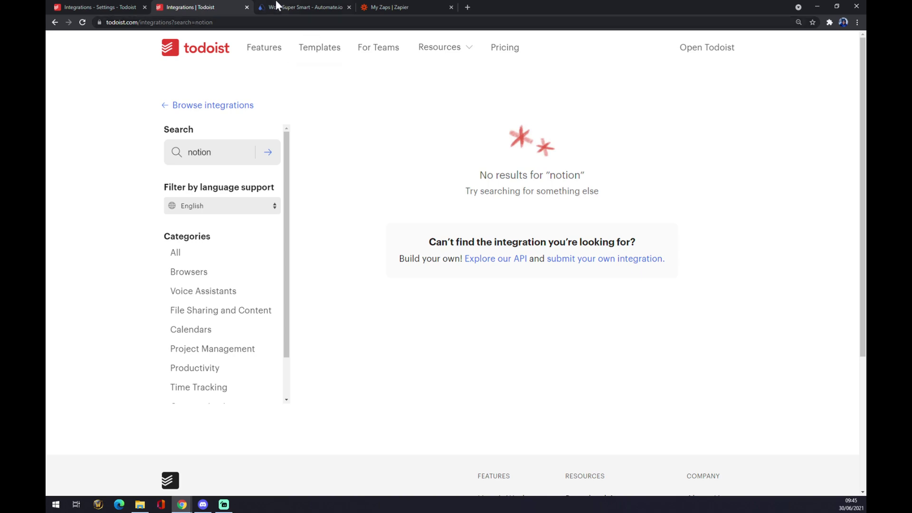
Step: Close the Todoist directory and open Automate.io's full list of supported apps
click(247, 7)
click(188, 5)
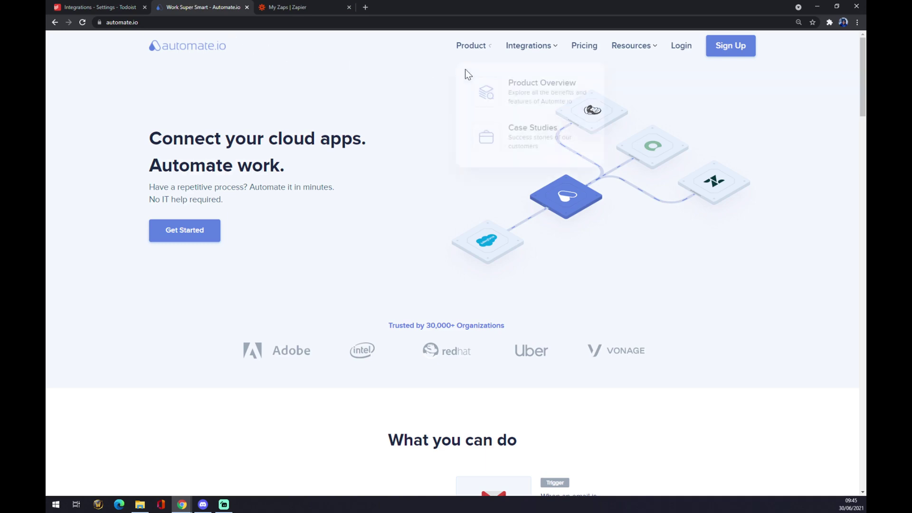
mouse_move(532, 51)
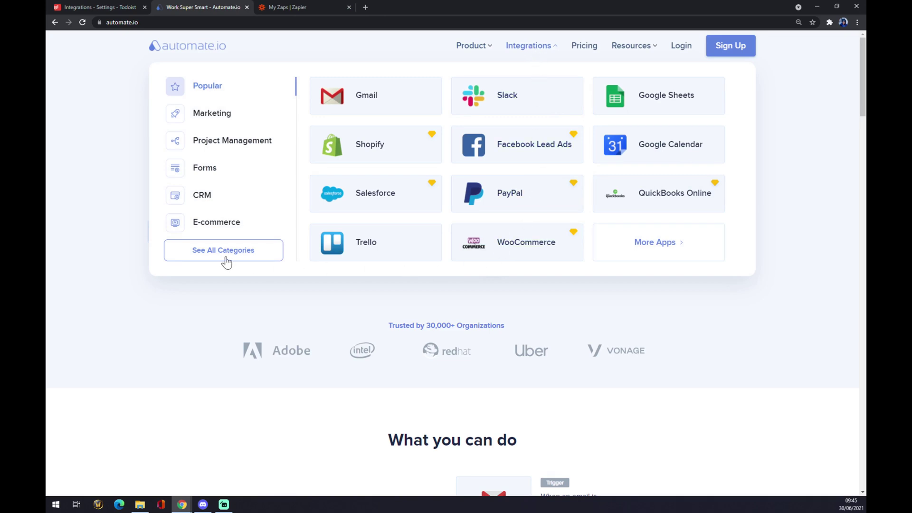
click(246, 259)
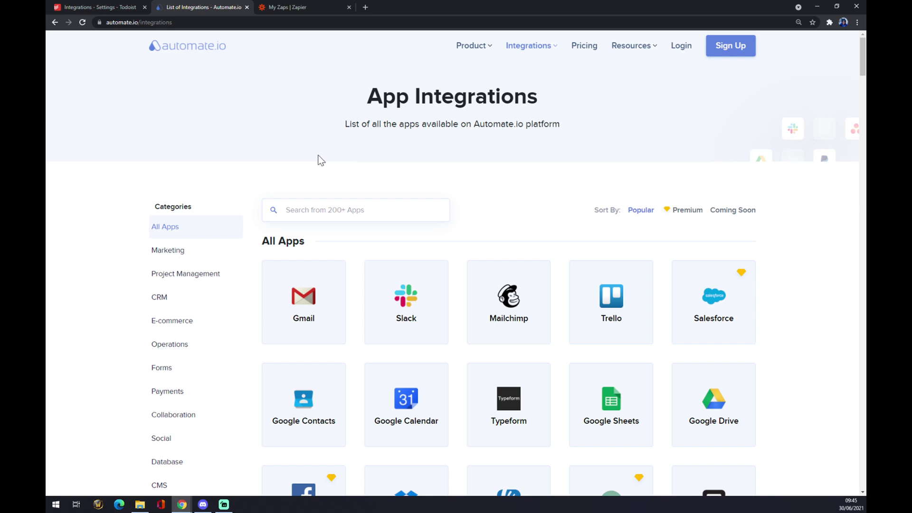
Step: Search 'todo' to open Todoist, then 'notion' to reach the Notion and Todoist page's custom section
text(todo)
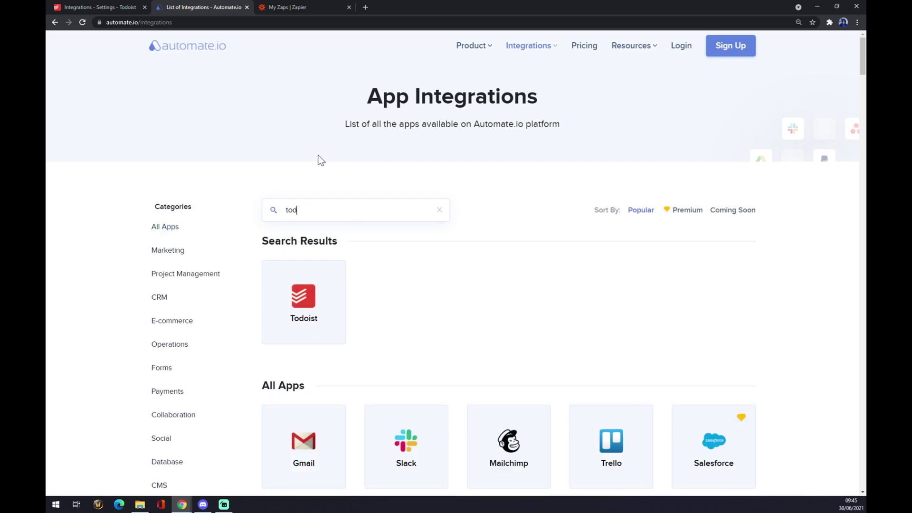
click(287, 306)
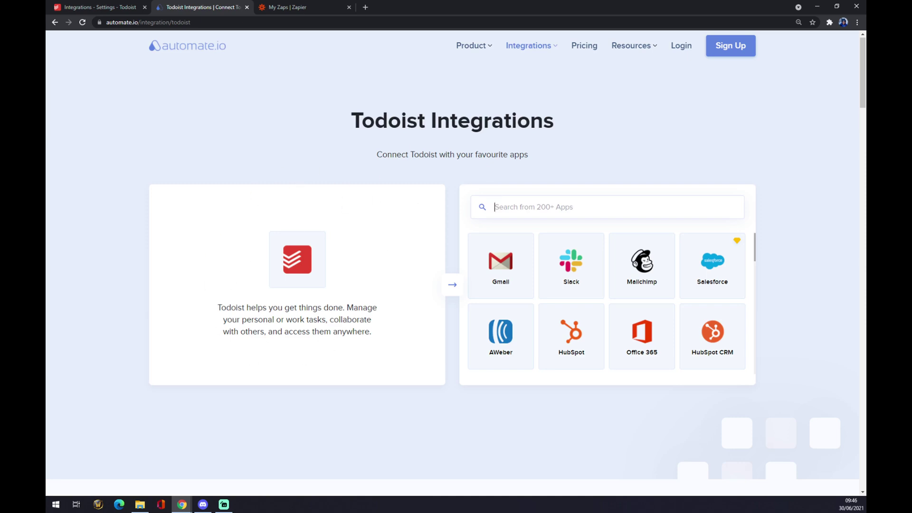
text(notion)
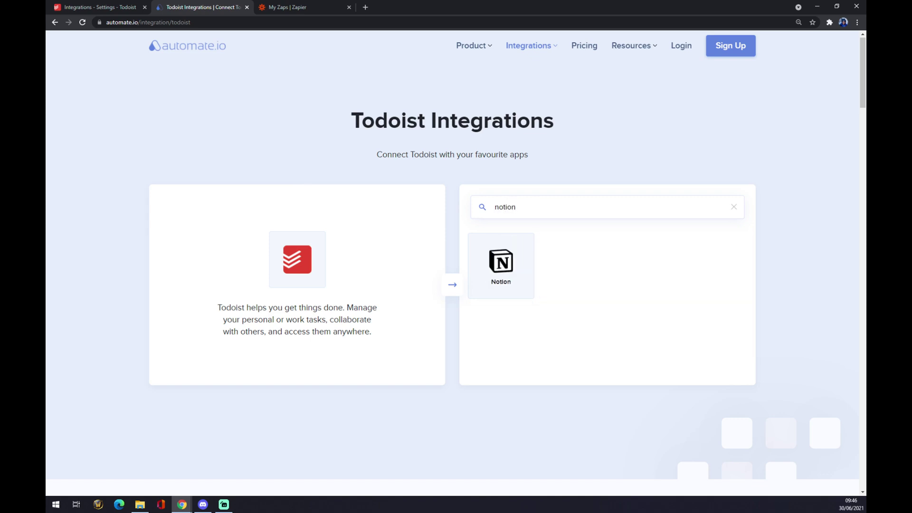
click(515, 274)
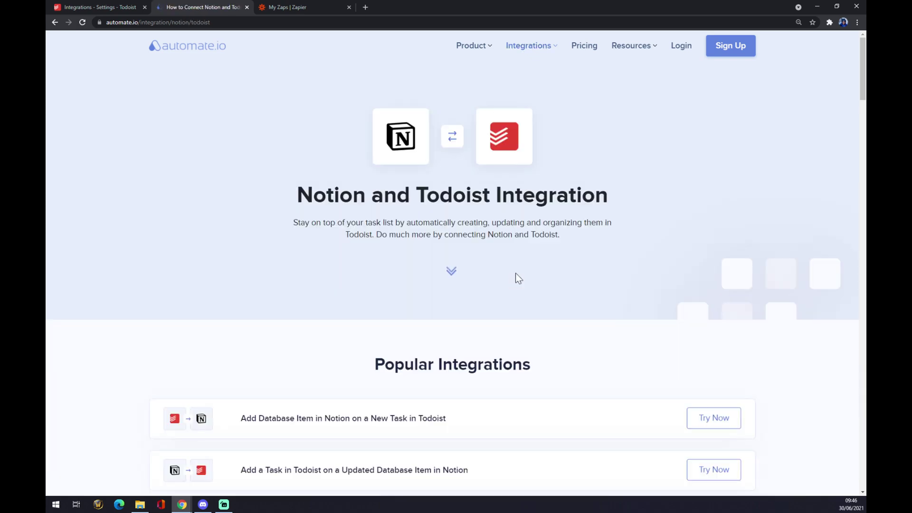
scroll(285, 195, down, 4)
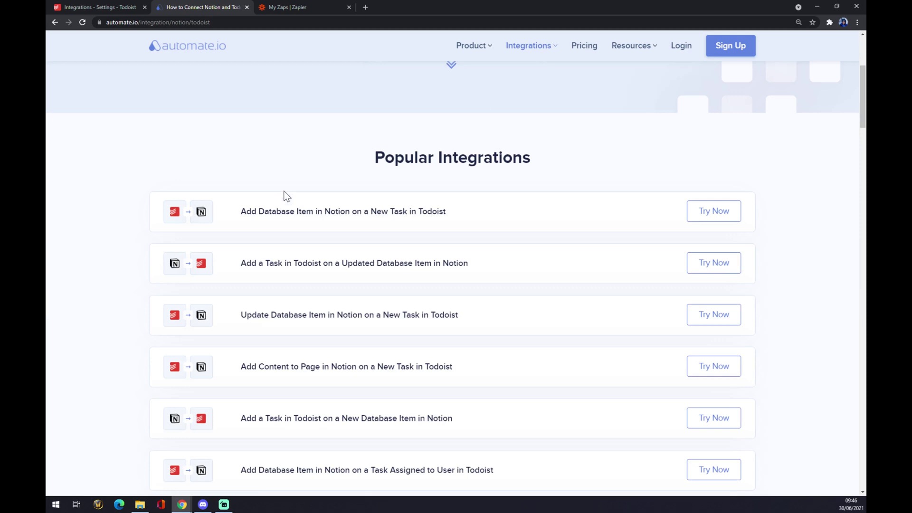
scroll(223, 189, down, 2)
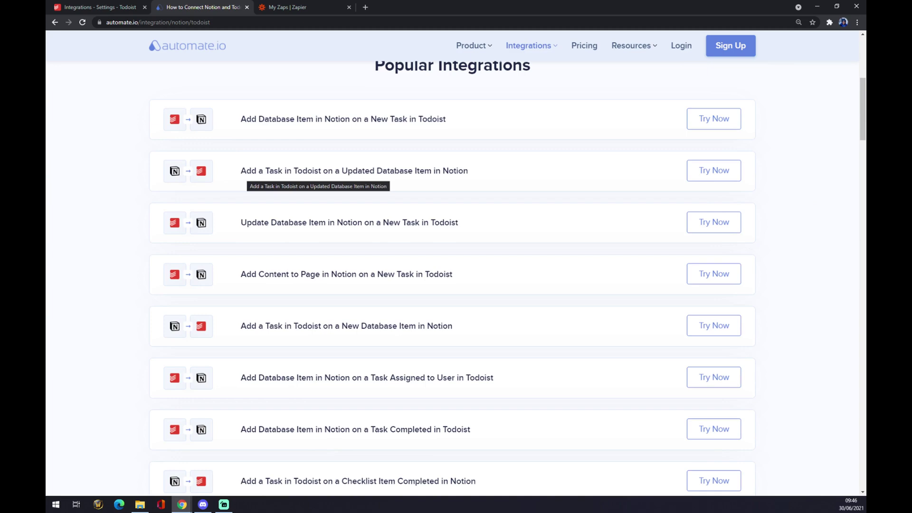
scroll(260, 176, down, 8)
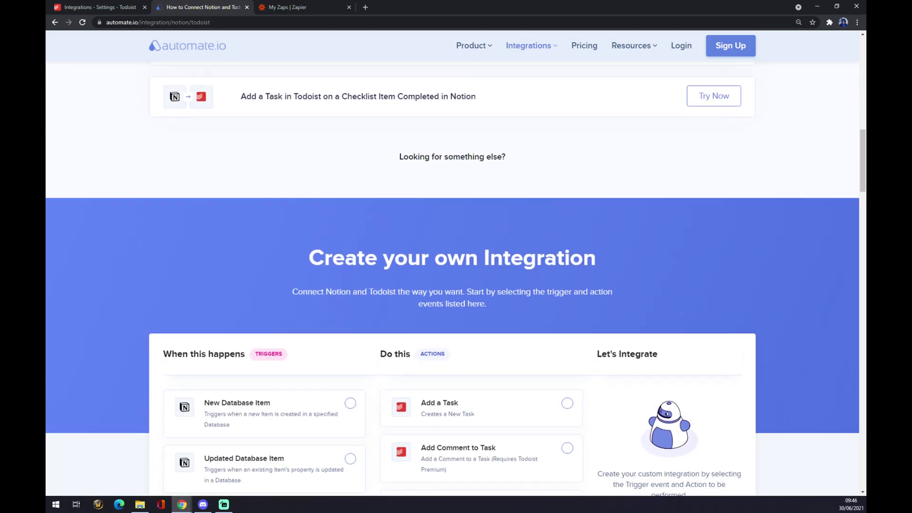
Step: In Automate.io's custom integration builder, choose New Task as the Todoist trigger
drag(320, 258, 654, 264)
scroll(617, 252, down, 6)
scroll(176, 246, up, 3)
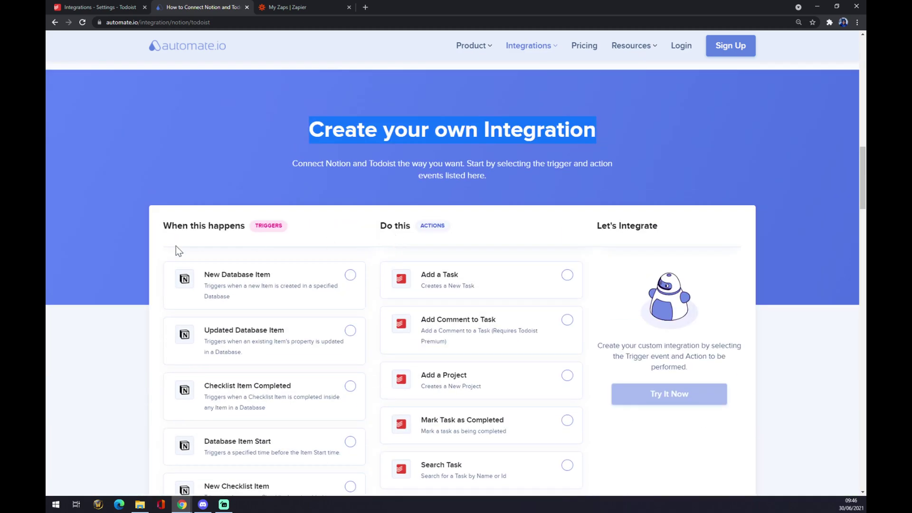
double_click(303, 235)
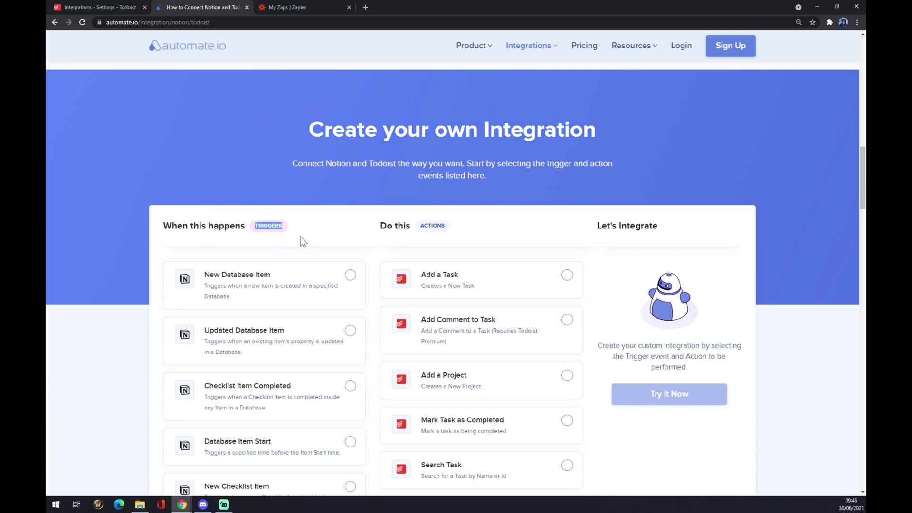
scroll(306, 266, down, 5)
click(296, 351)
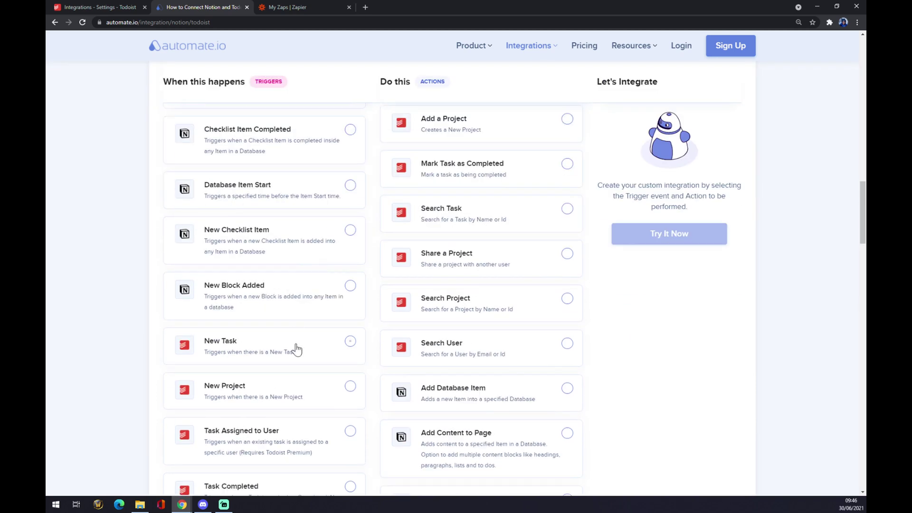
Step: Choose Add Database Item as the Notion action, then switch to Zapier's Zaps list
scroll(267, 394, down, 5)
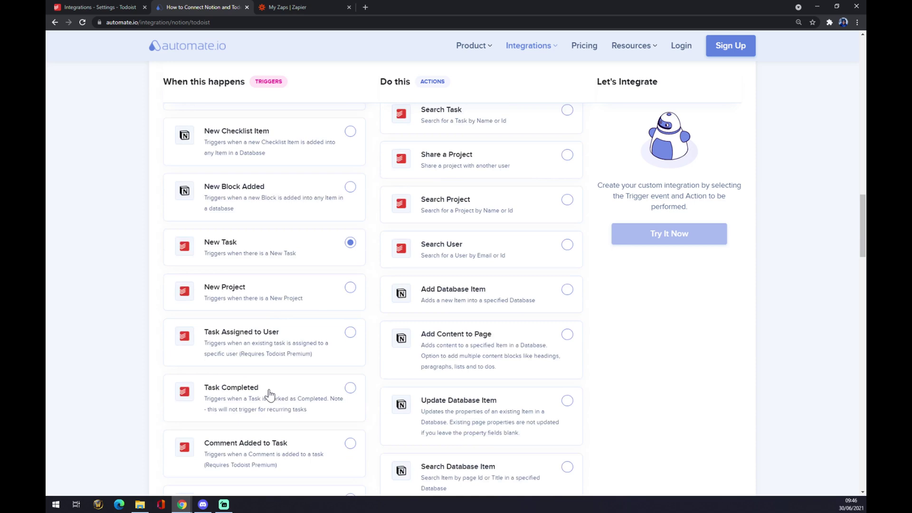
scroll(271, 387, up, 7)
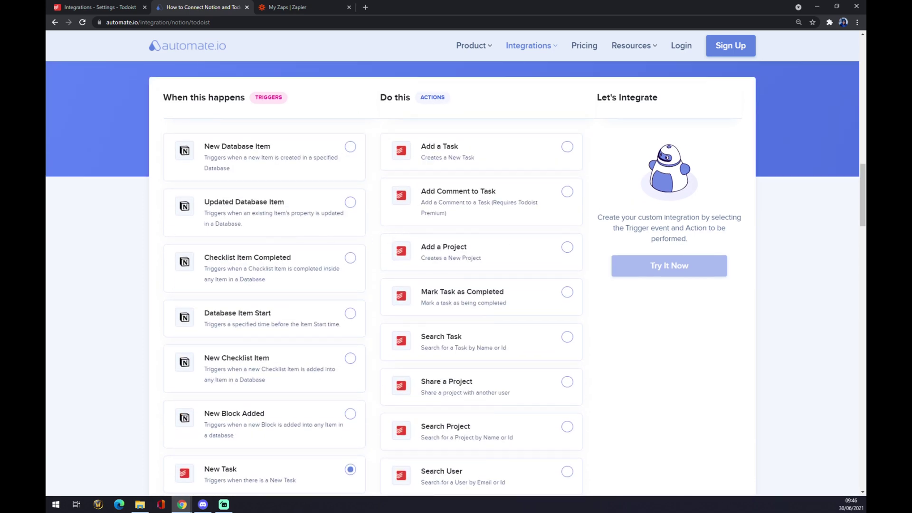
double_click(453, 98)
scroll(461, 104, down, 3)
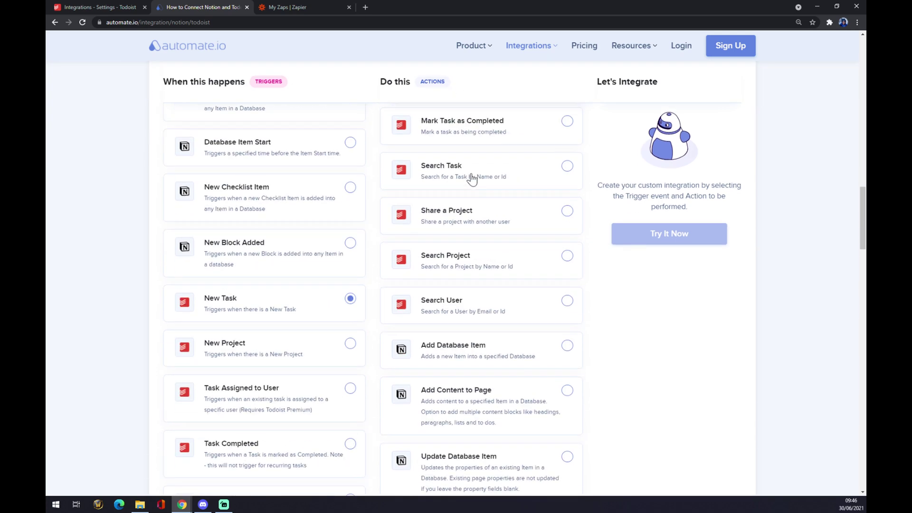
click(497, 350)
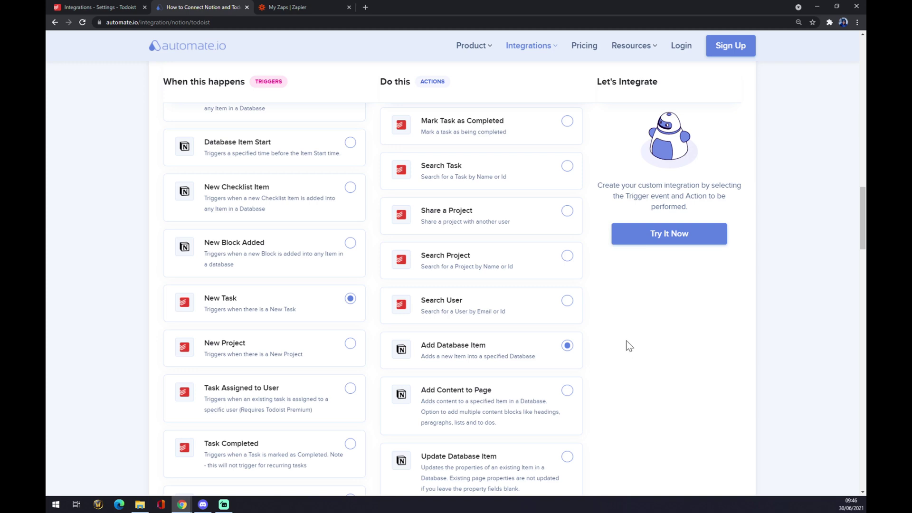
click(341, 6)
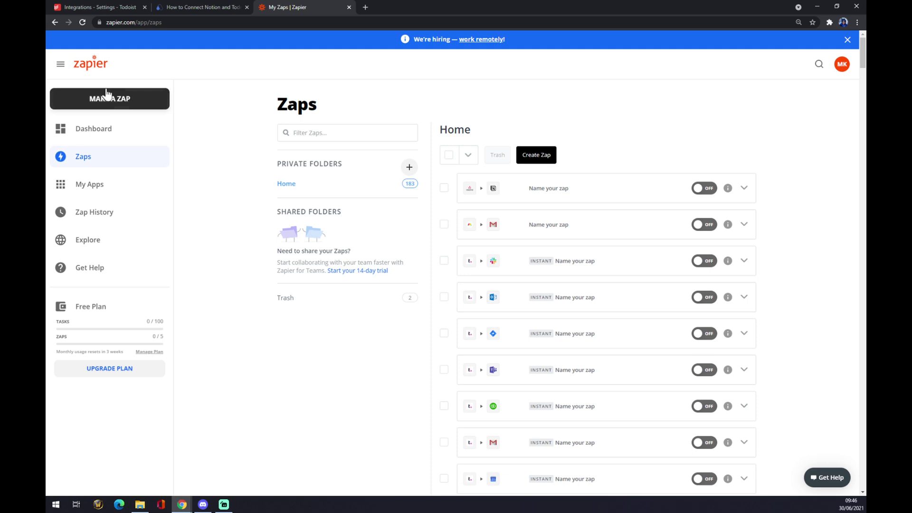
Step: Create a new zap and pick Todoist as its trigger app via a 'todo' search
click(127, 108)
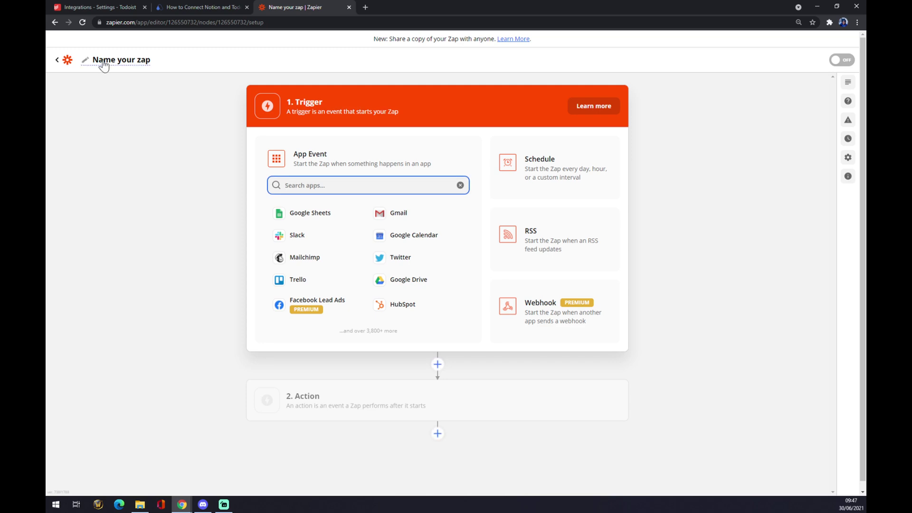
click(104, 65)
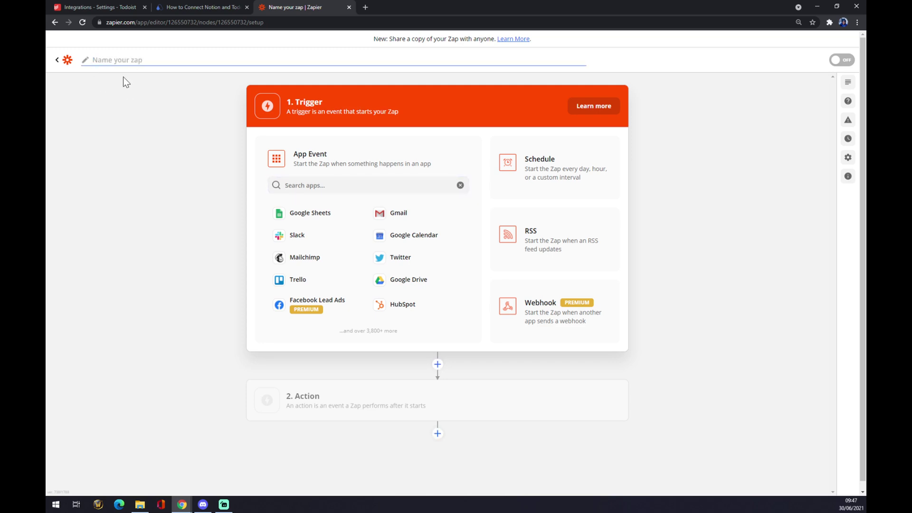
drag(288, 97, 418, 130)
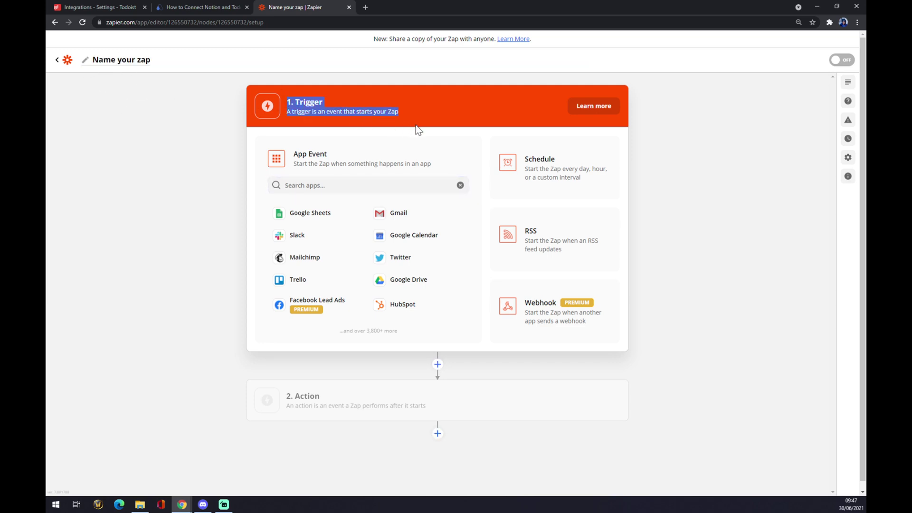
click(328, 185)
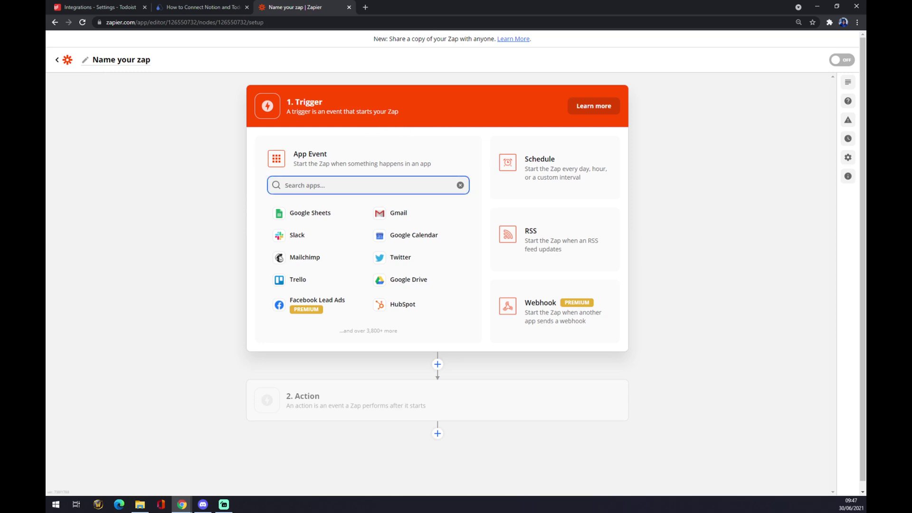
text(todo)
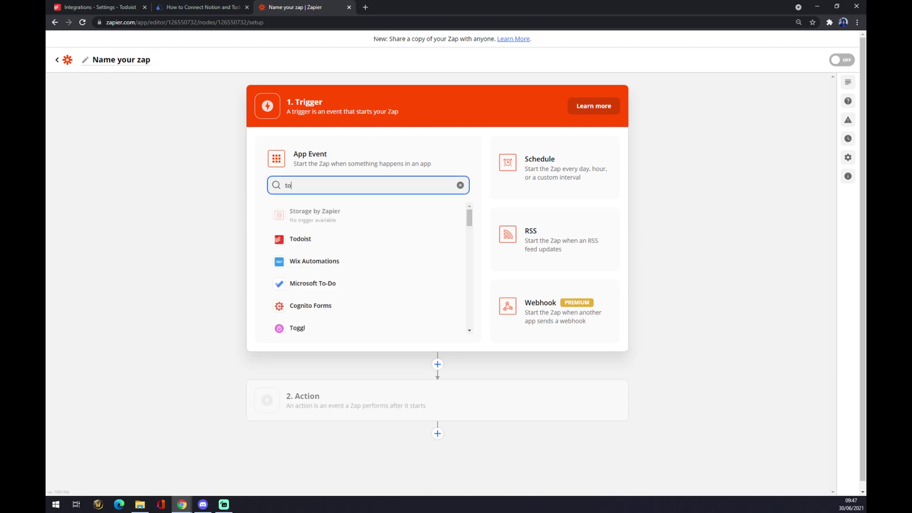
click(348, 215)
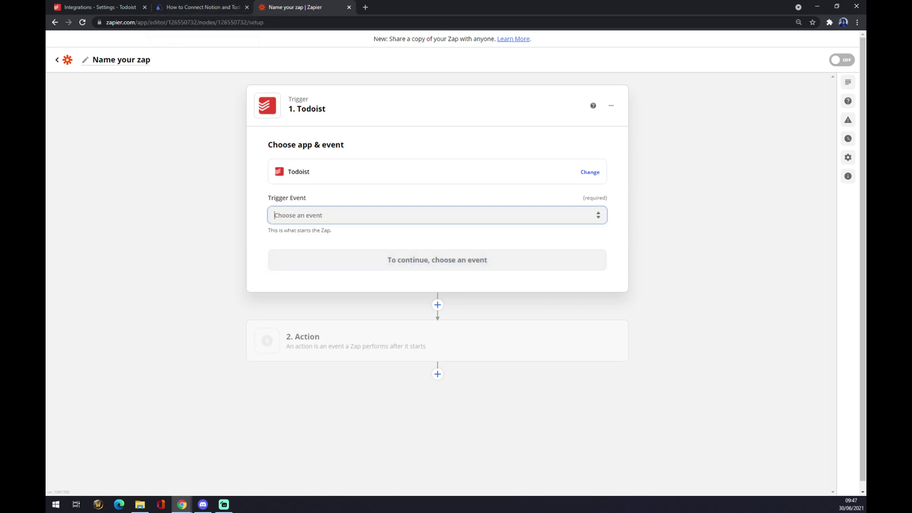
Step: Set the trigger event to New Completed Task and use the connected Todoist account
click(304, 215)
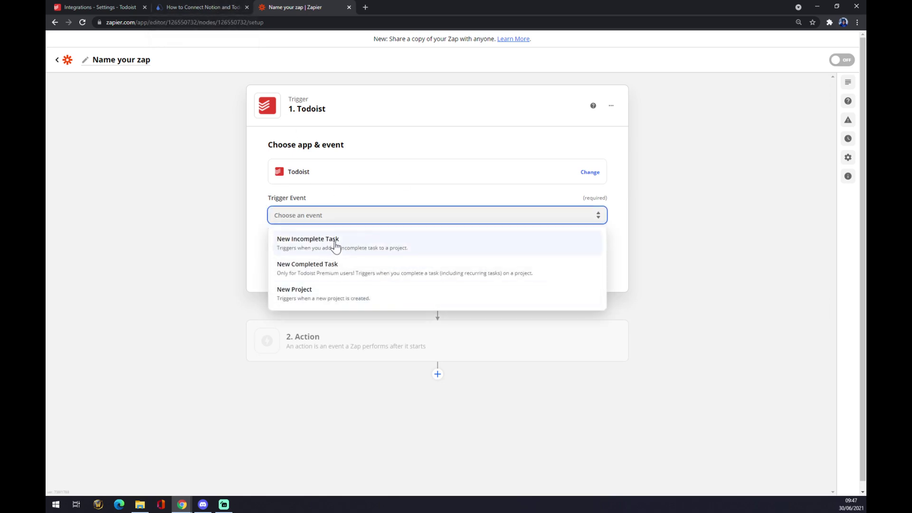
click(331, 265)
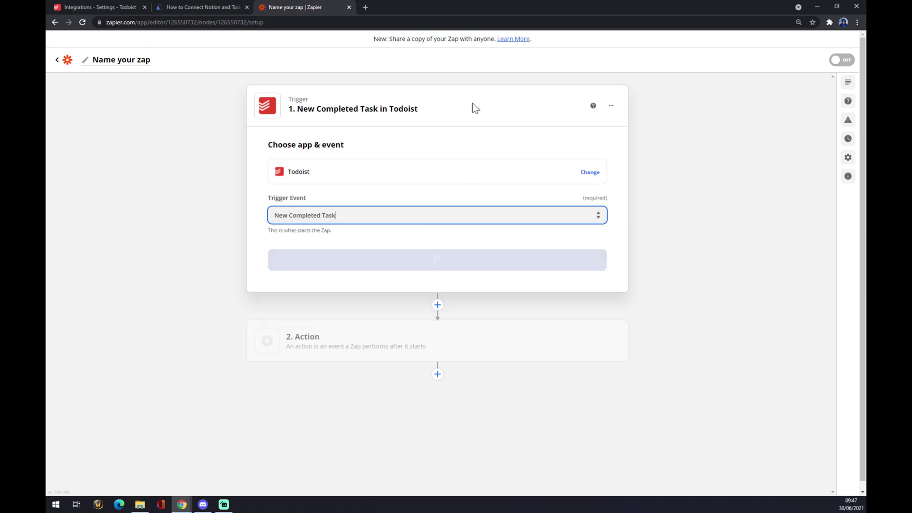
click(407, 268)
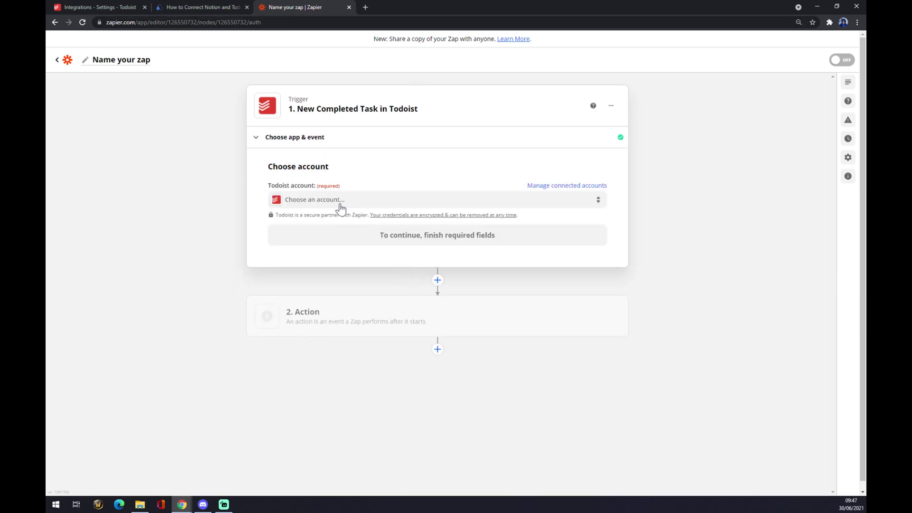
click(339, 204)
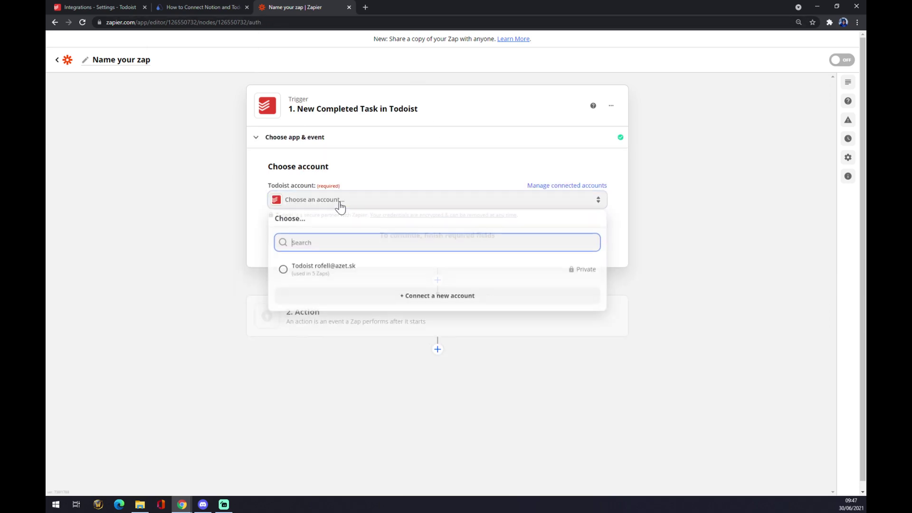
click(321, 279)
click(427, 244)
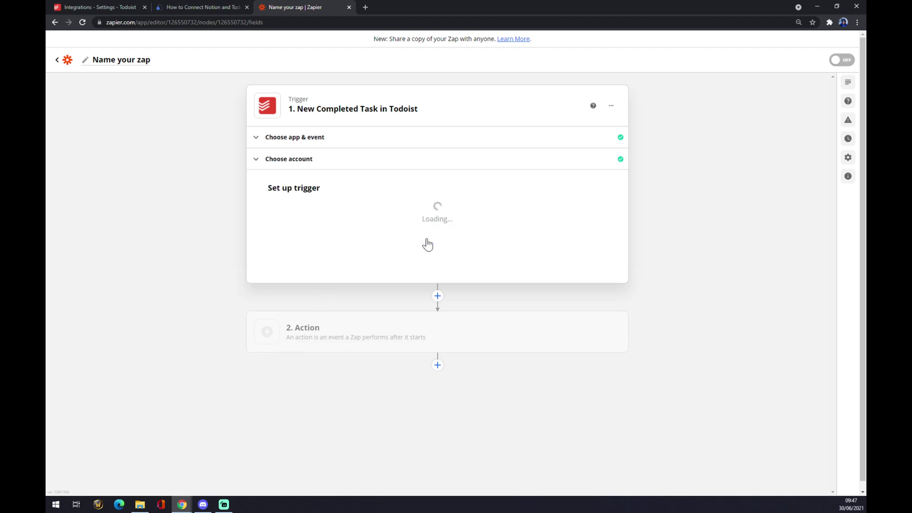
Step: Limit the trigger to the Todoist Tutorial project and bring up the Action step's app picker
click(343, 218)
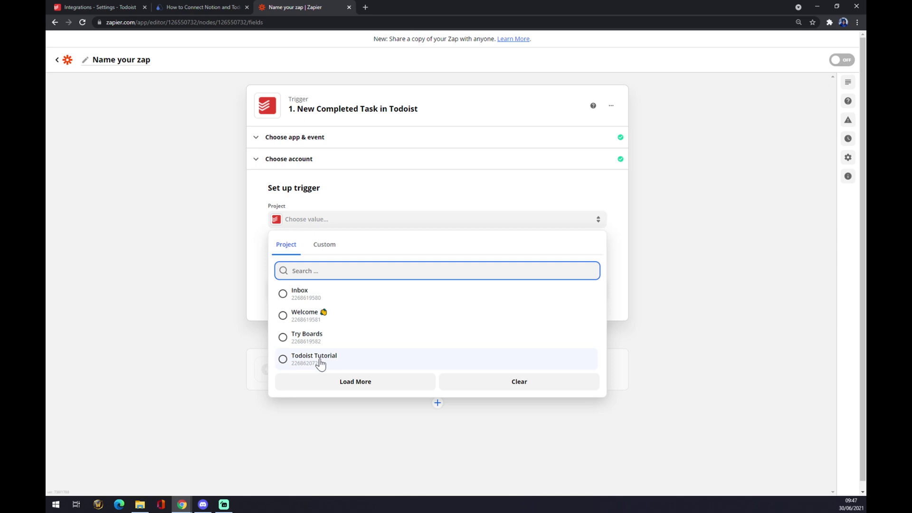
click(352, 365)
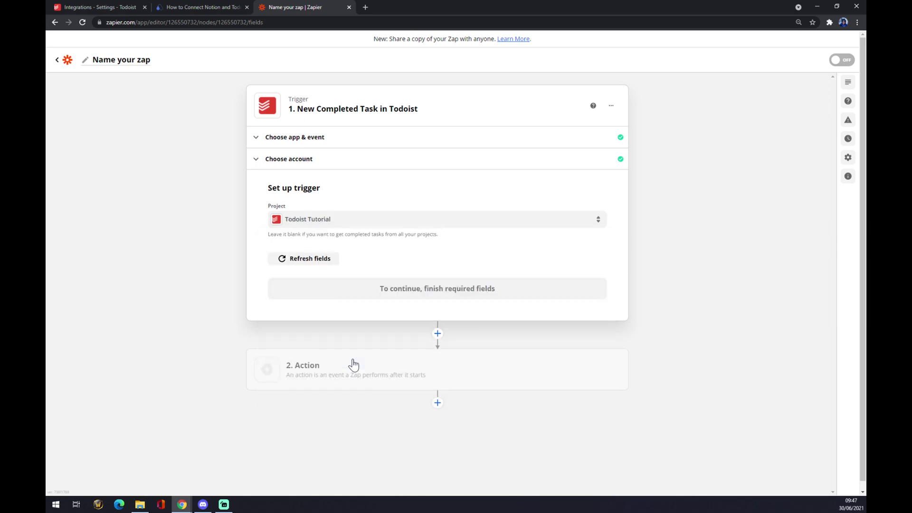
click(437, 296)
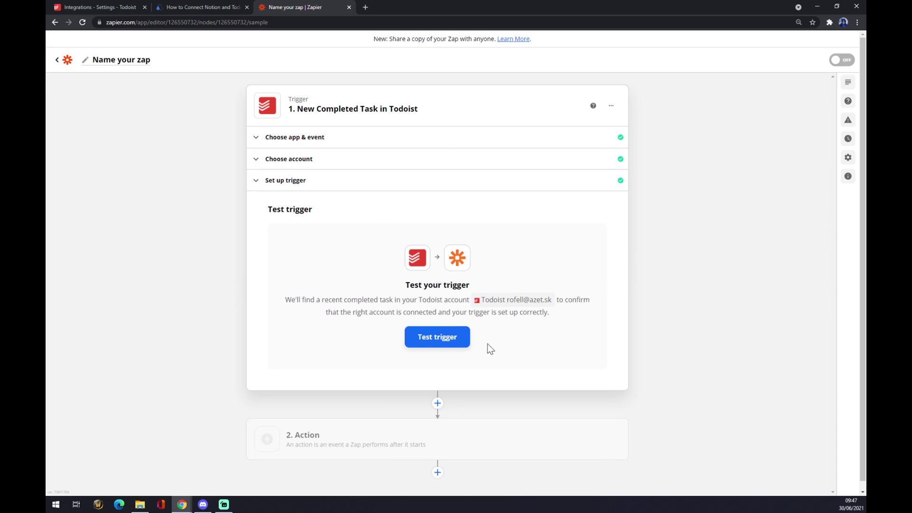
click(350, 445)
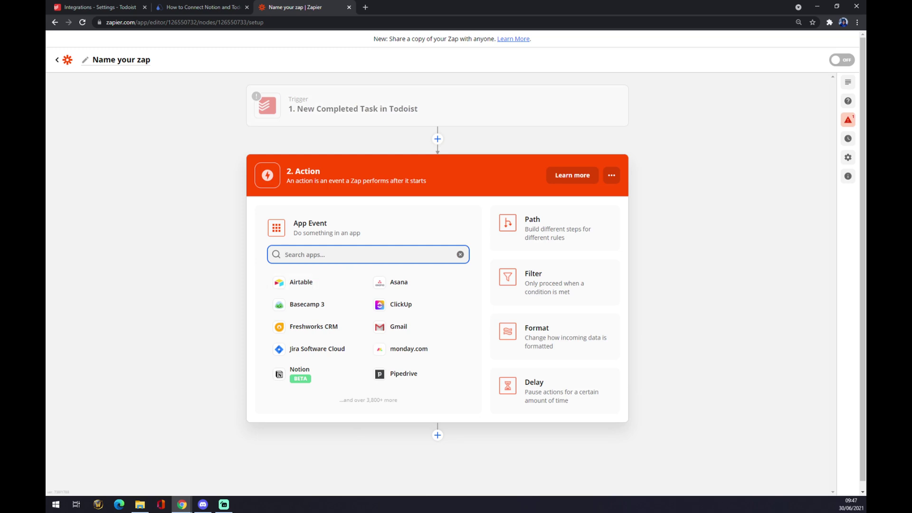
Step: Pick Notion with action event Create Database Item and continue to Notion account selection
text(notion)
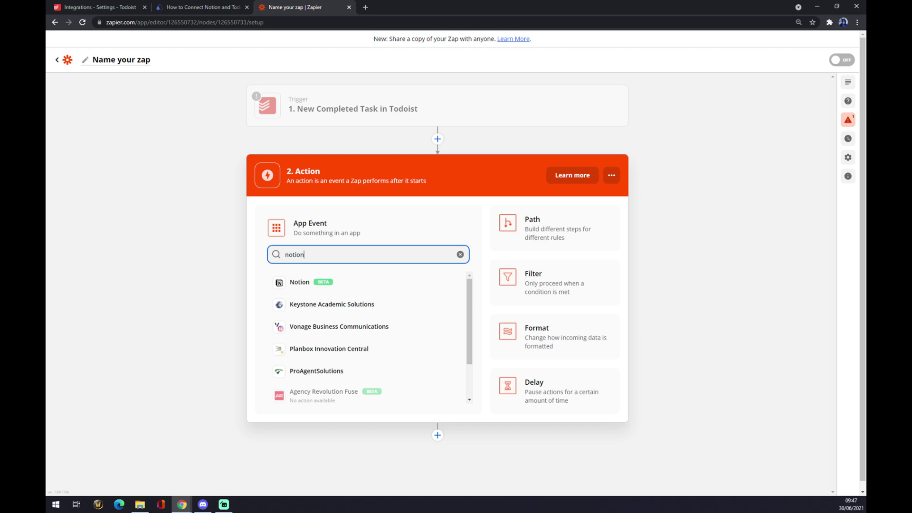
click(317, 283)
click(311, 285)
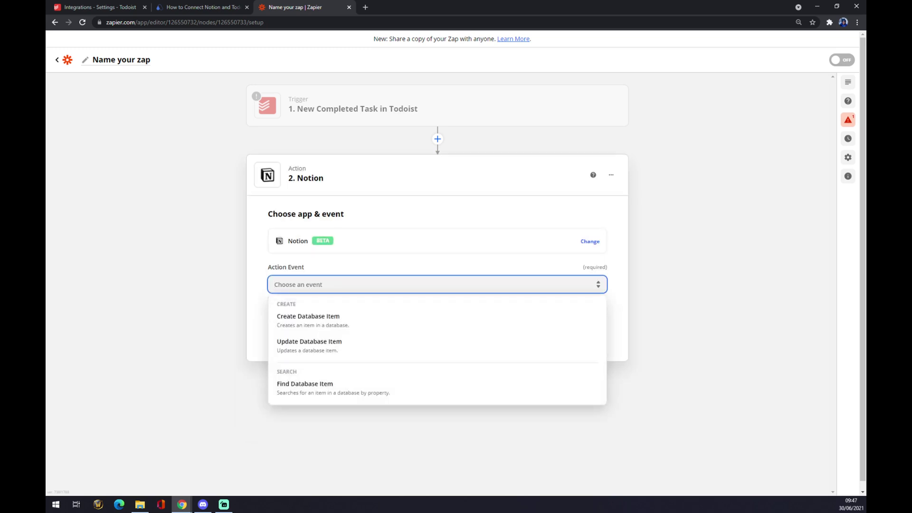
click(332, 317)
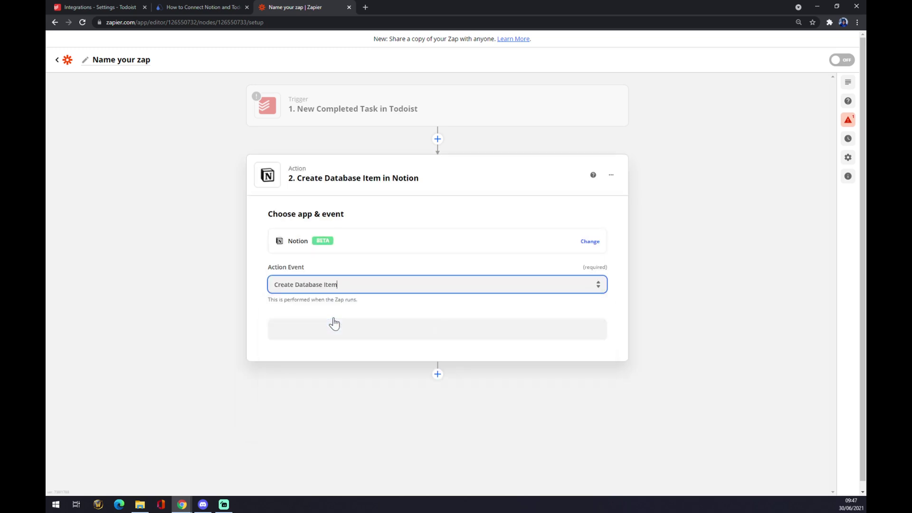
click(383, 328)
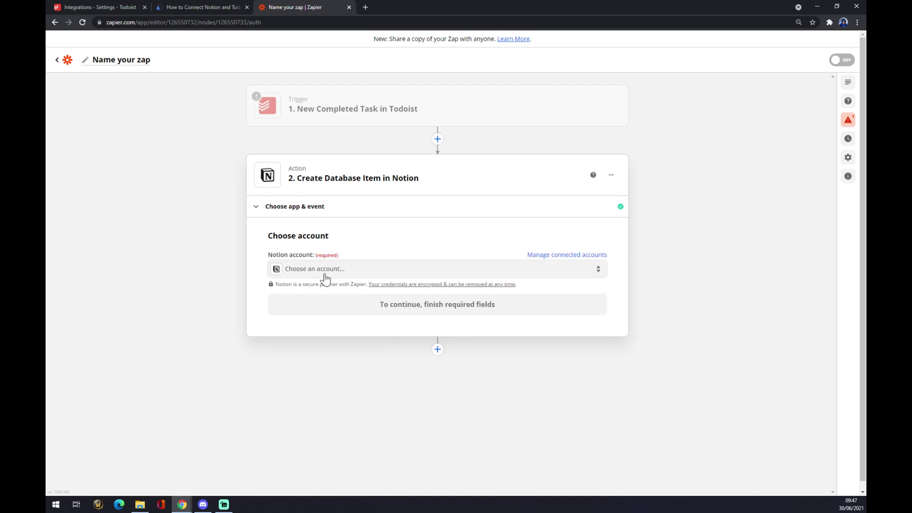